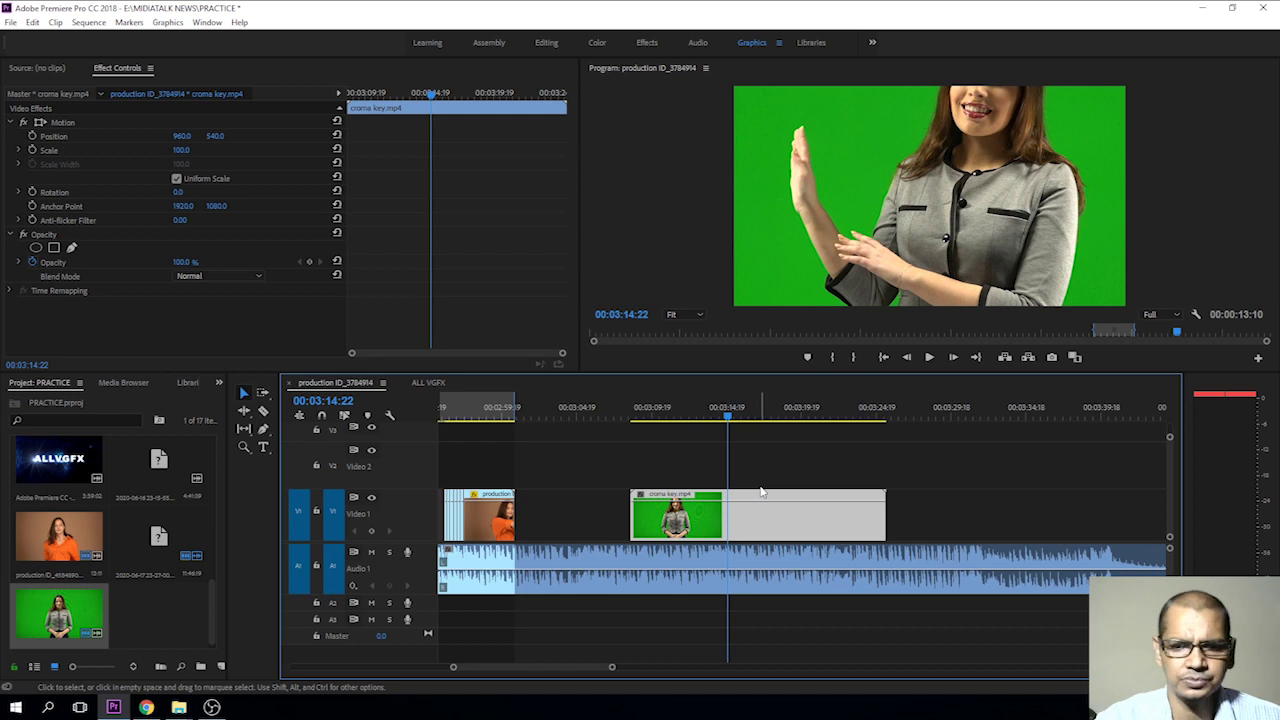
Step: Set the croma key.mp4 clip's Scale to 50, then scrub it up to 58
{"action": "left_click", "coordinate": [705, 412]}
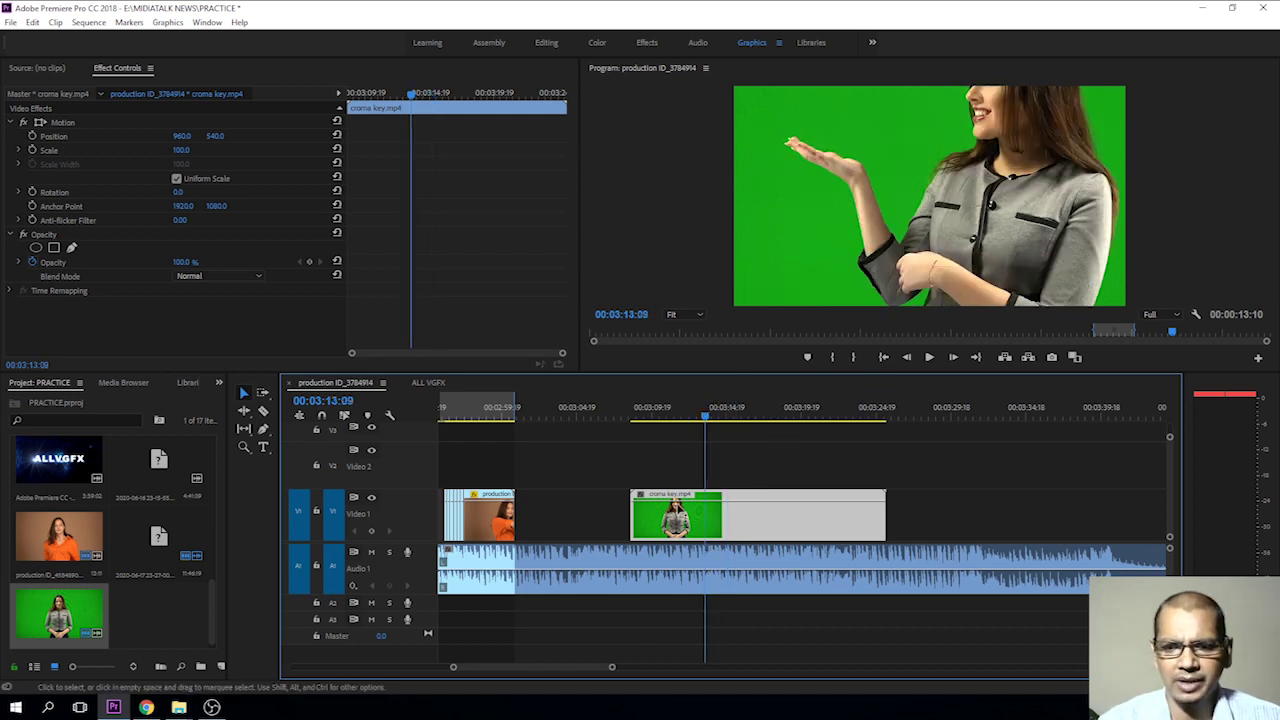
{"action": "left_click", "coordinate": [181, 149]}
{"action": "type", "text": "50"}
{"action": "key", "text": "Return"}
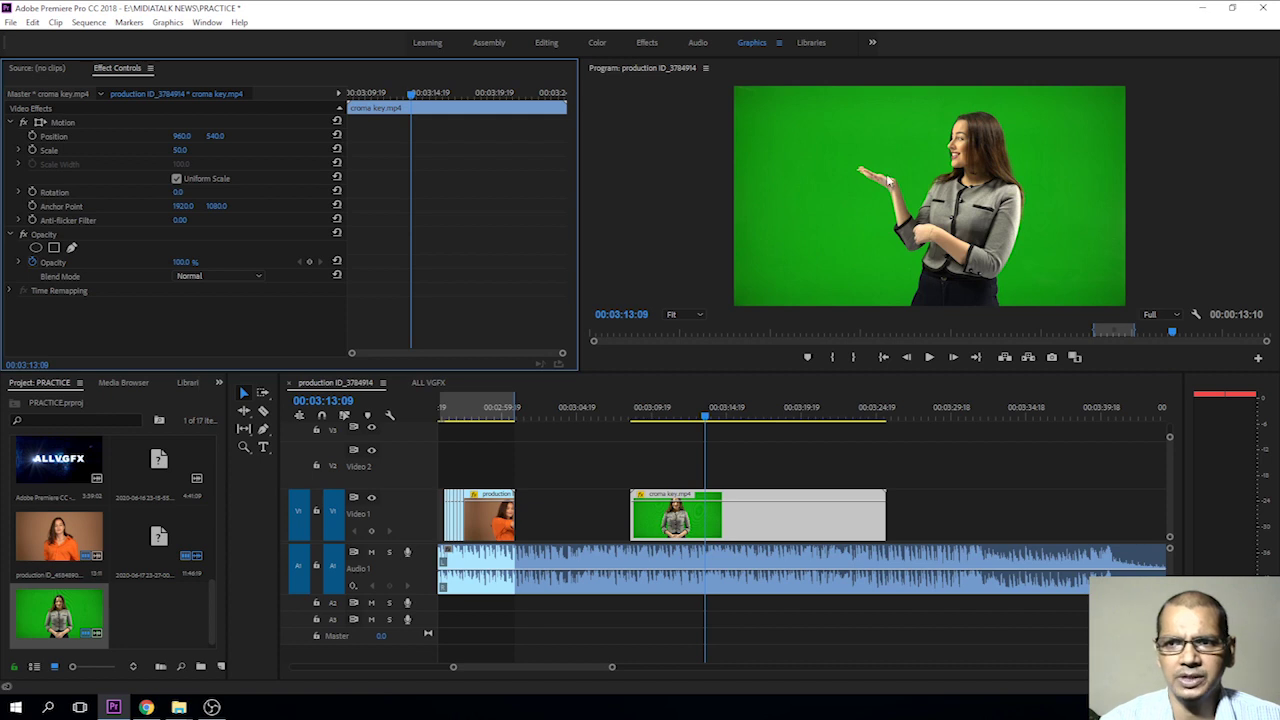
{"action": "left_click_drag", "start_coordinate": [175, 152], "coordinate": [190, 150]}
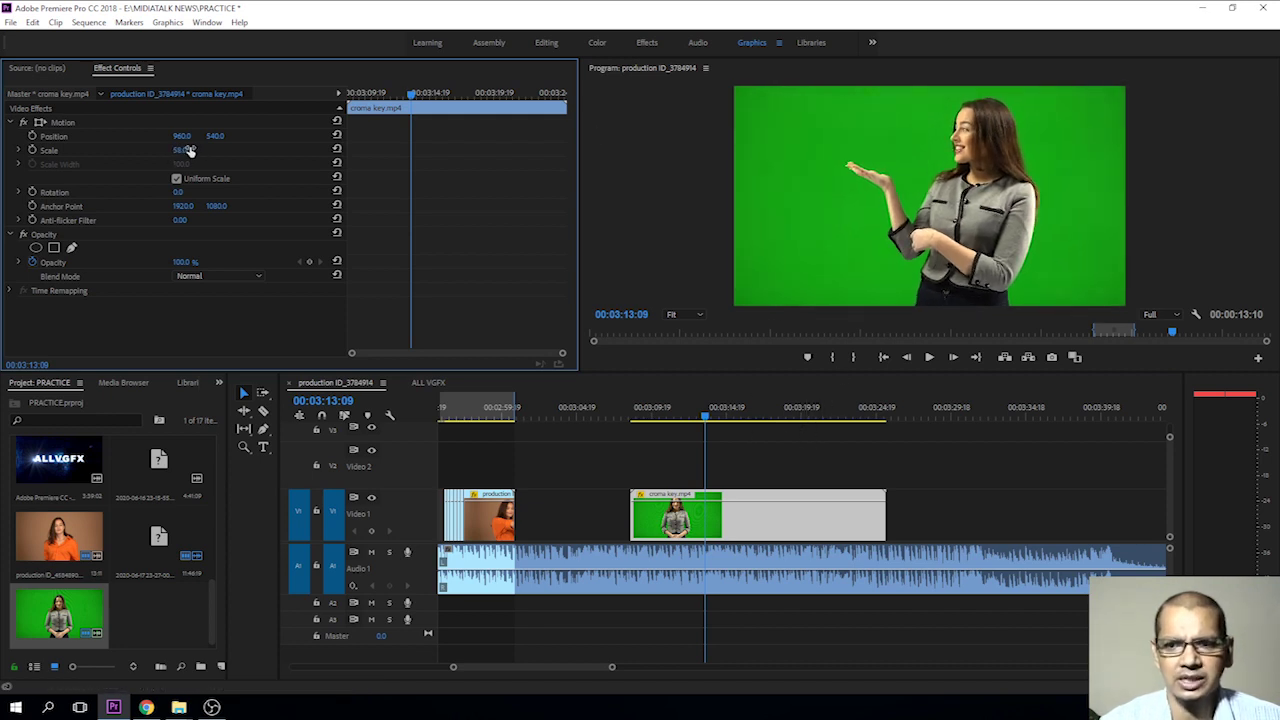
{"action": "left_click", "coordinate": [677, 413]}
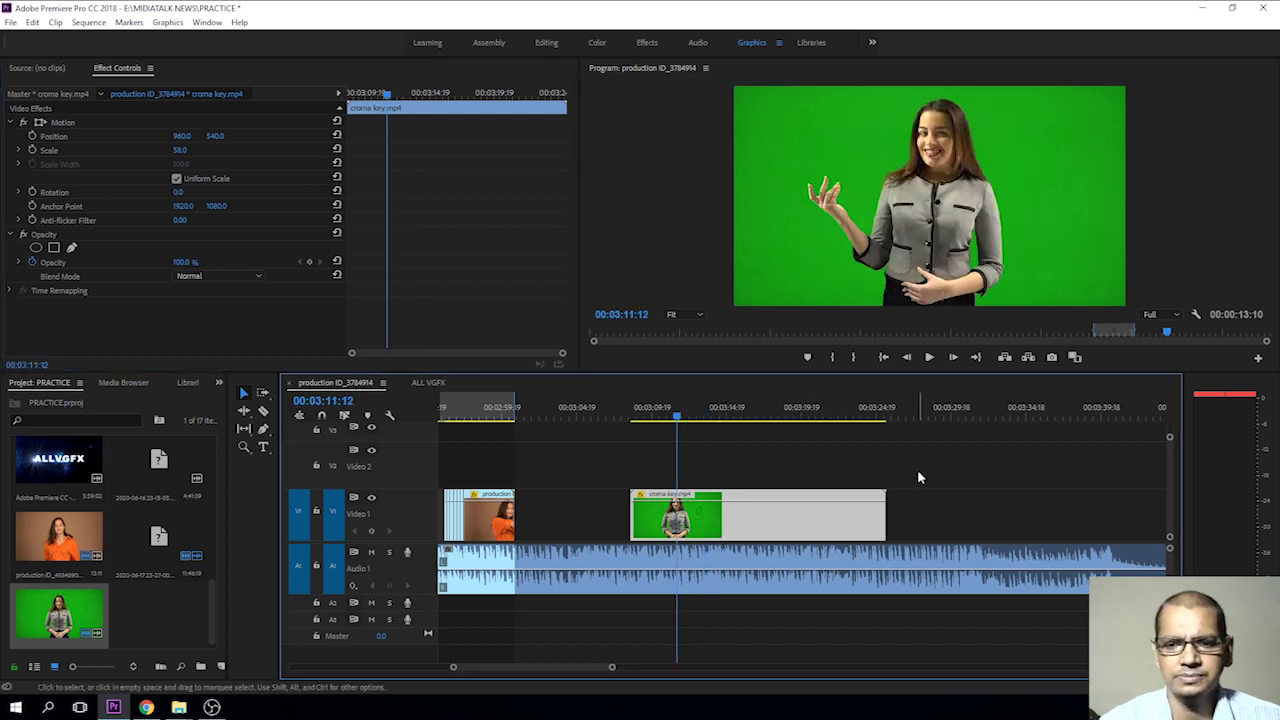
Step: Open the Effects panel and search 'key' to list Color Key and Ultra Key
{"action": "left_click", "coordinate": [220, 384]}
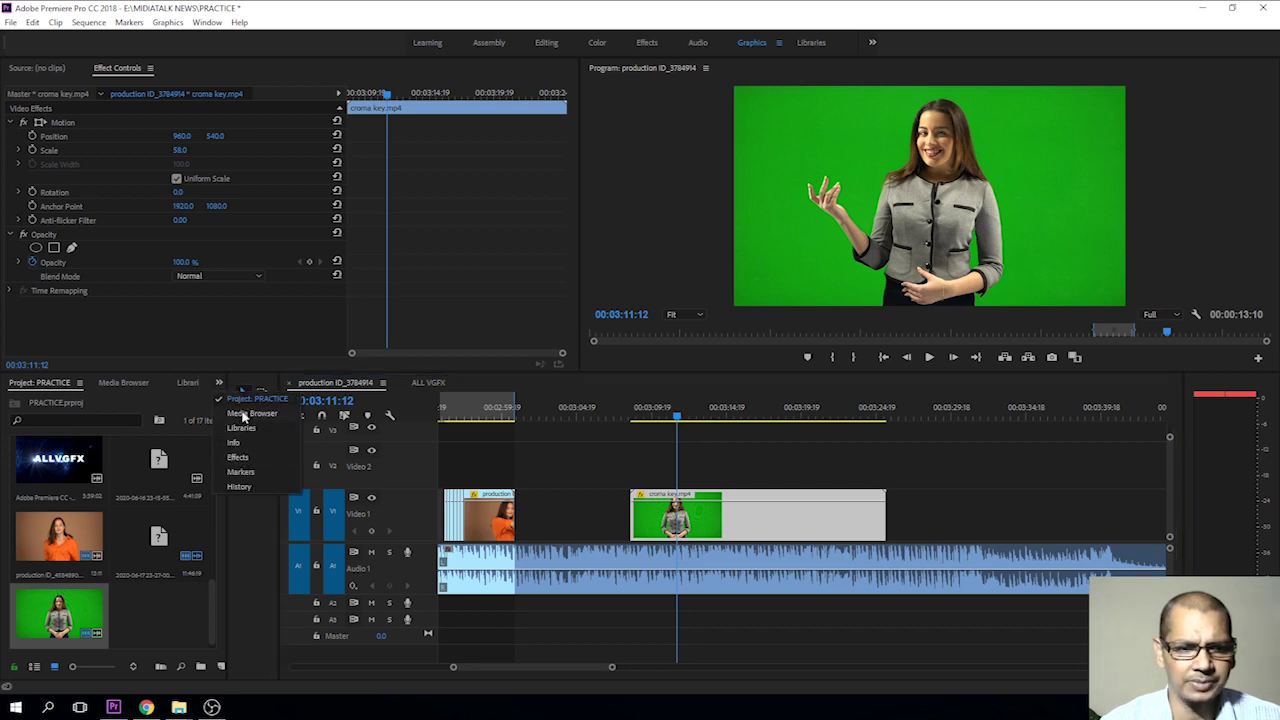
{"action": "left_click", "coordinate": [240, 458]}
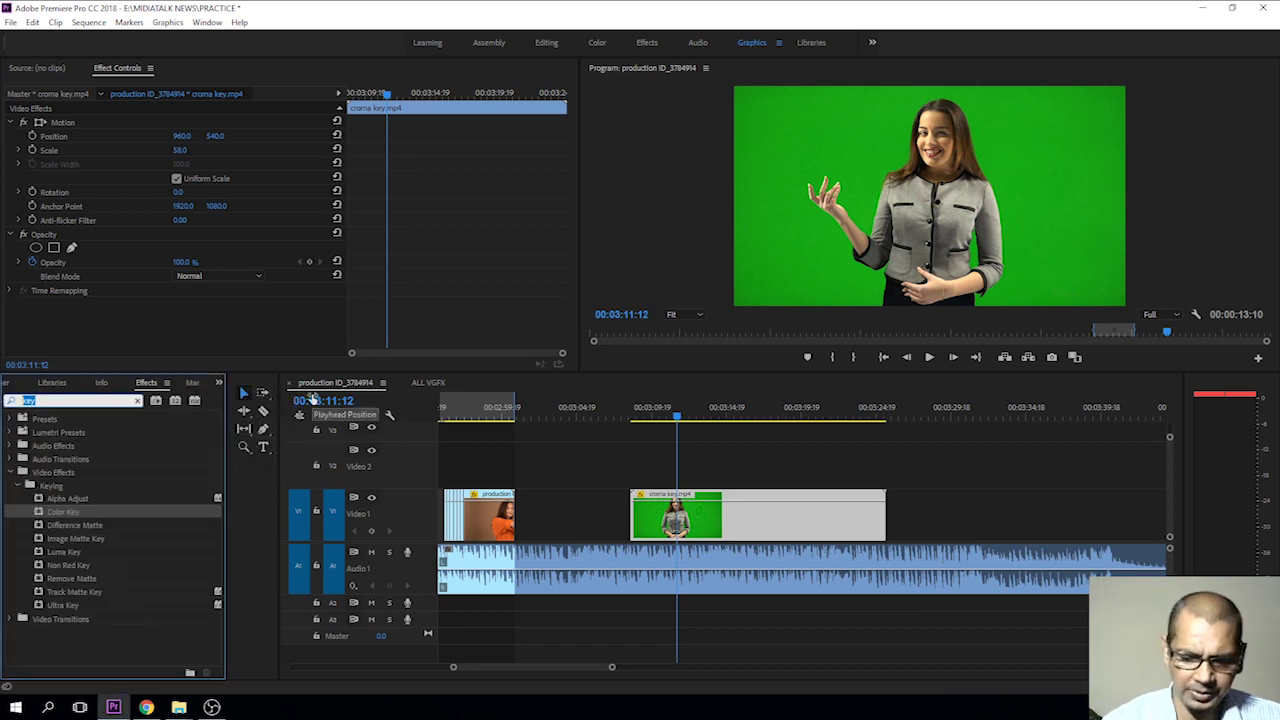
{"action": "key", "text": "BackSpace"}
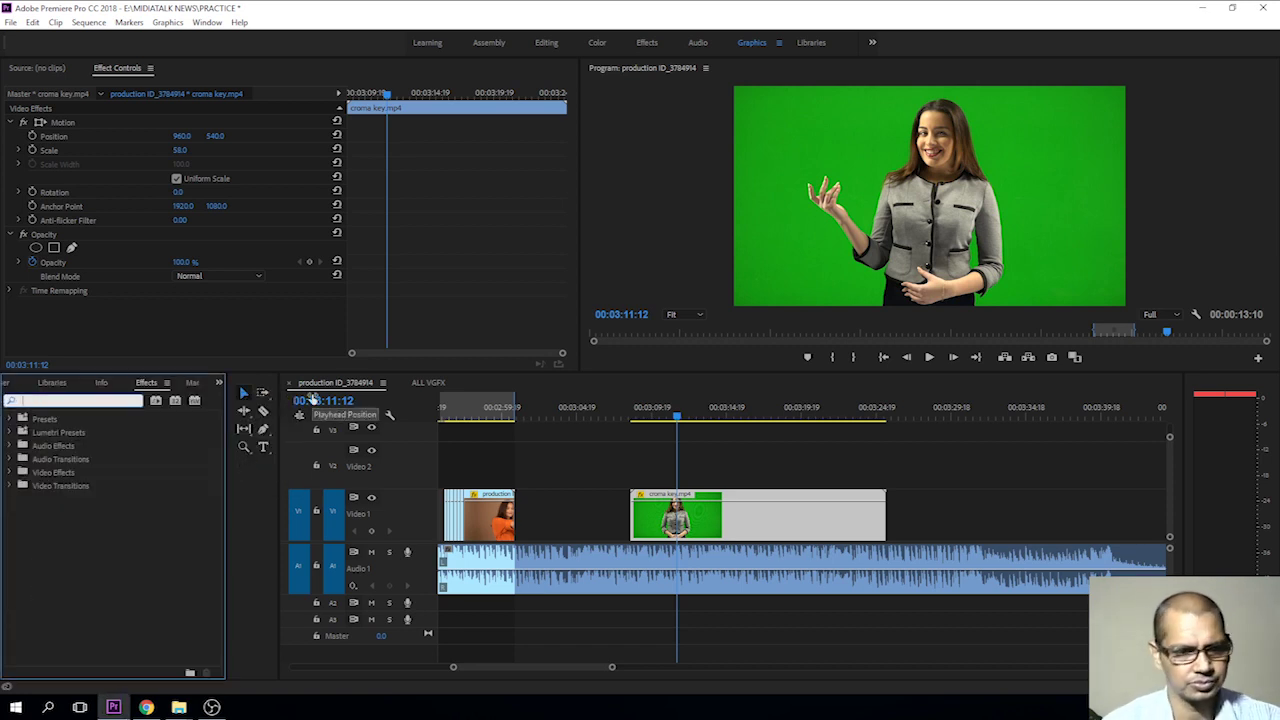
{"action": "type", "text": "colo"}
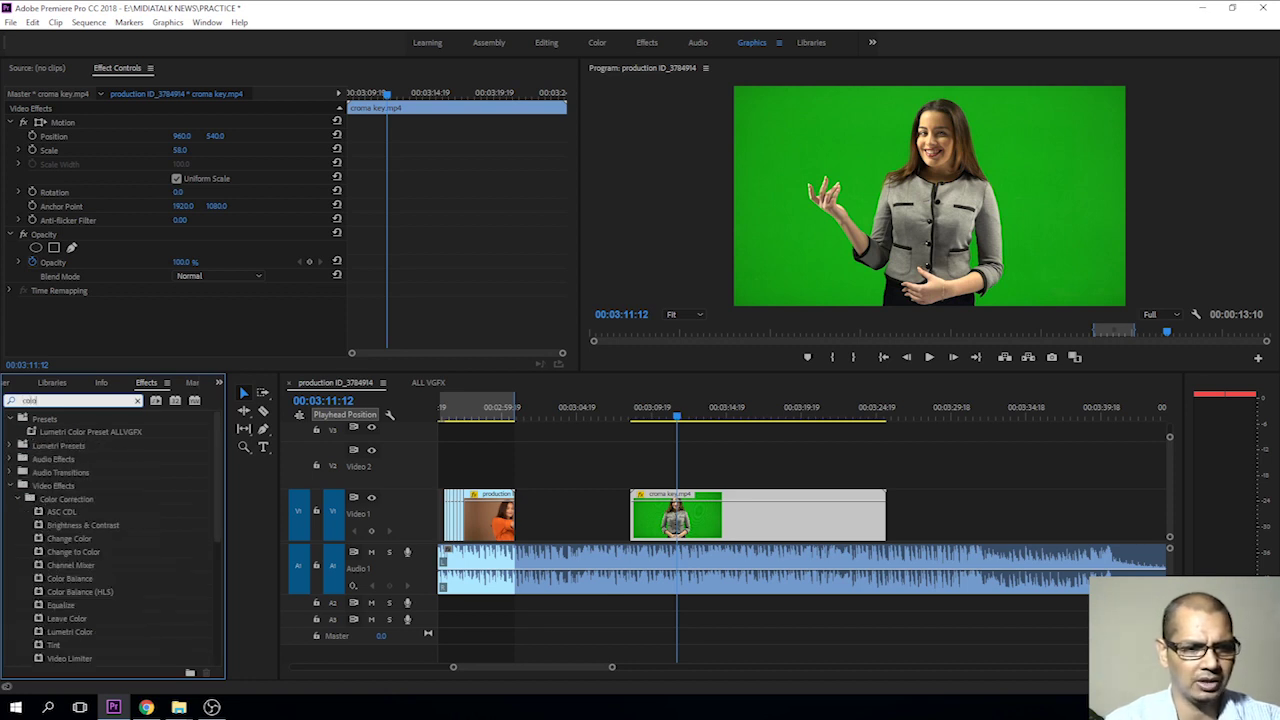
{"action": "type", "text": "ur"}
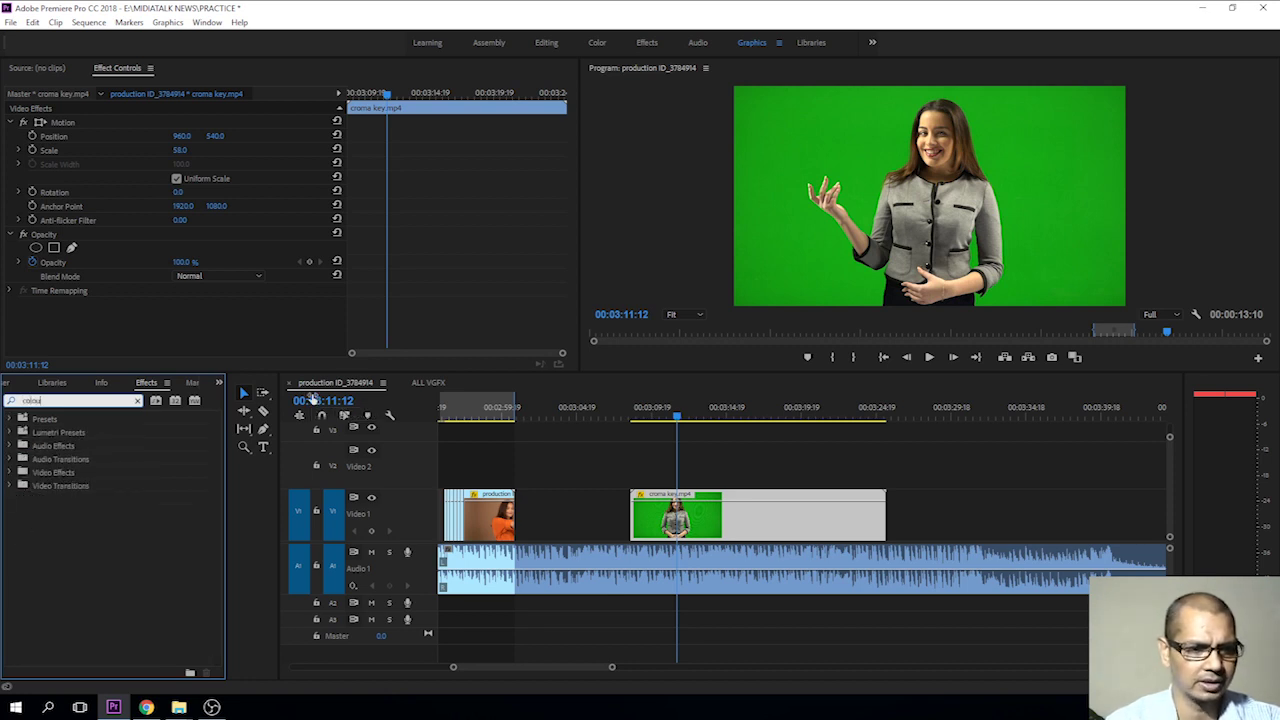
{"action": "key", "text": "BackSpace"}
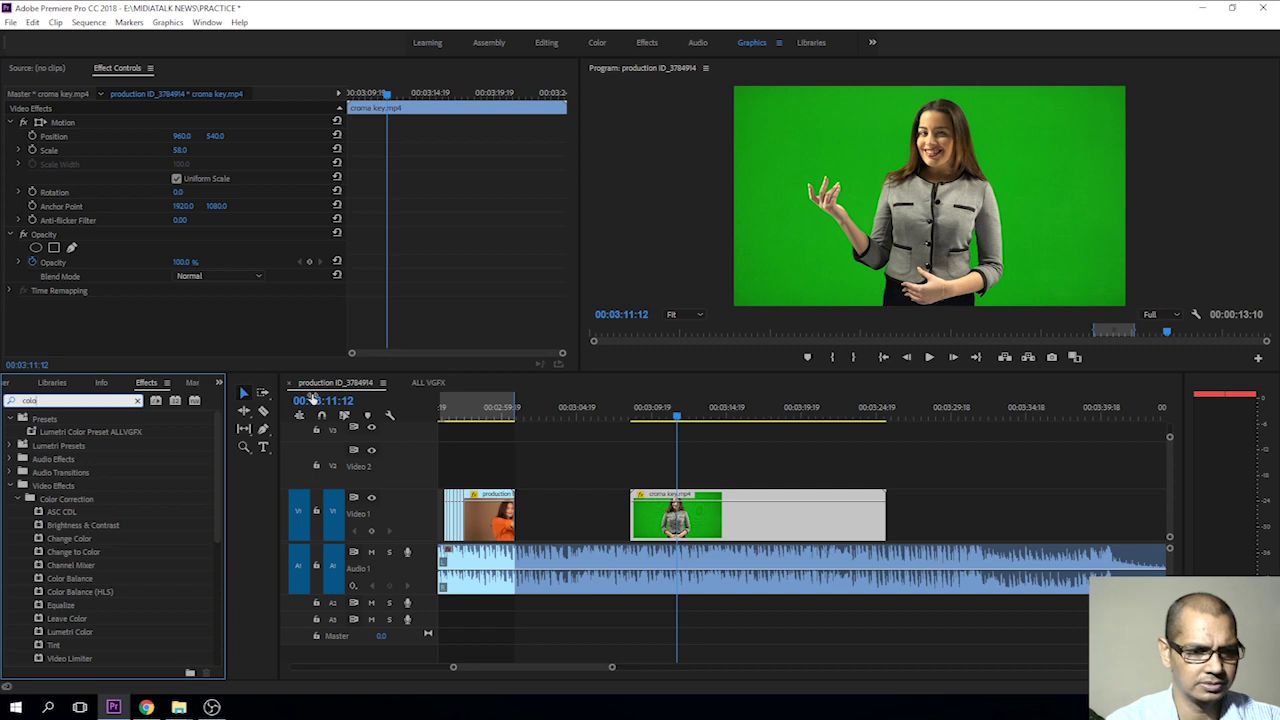
{"action": "key", "text": "BackSpace"}
{"action": "key", "text": "BackSpace"}
{"action": "key", "text": "BackSpace"}
{"action": "key", "text": "BackSpace"}
{"action": "type", "text": "key"}
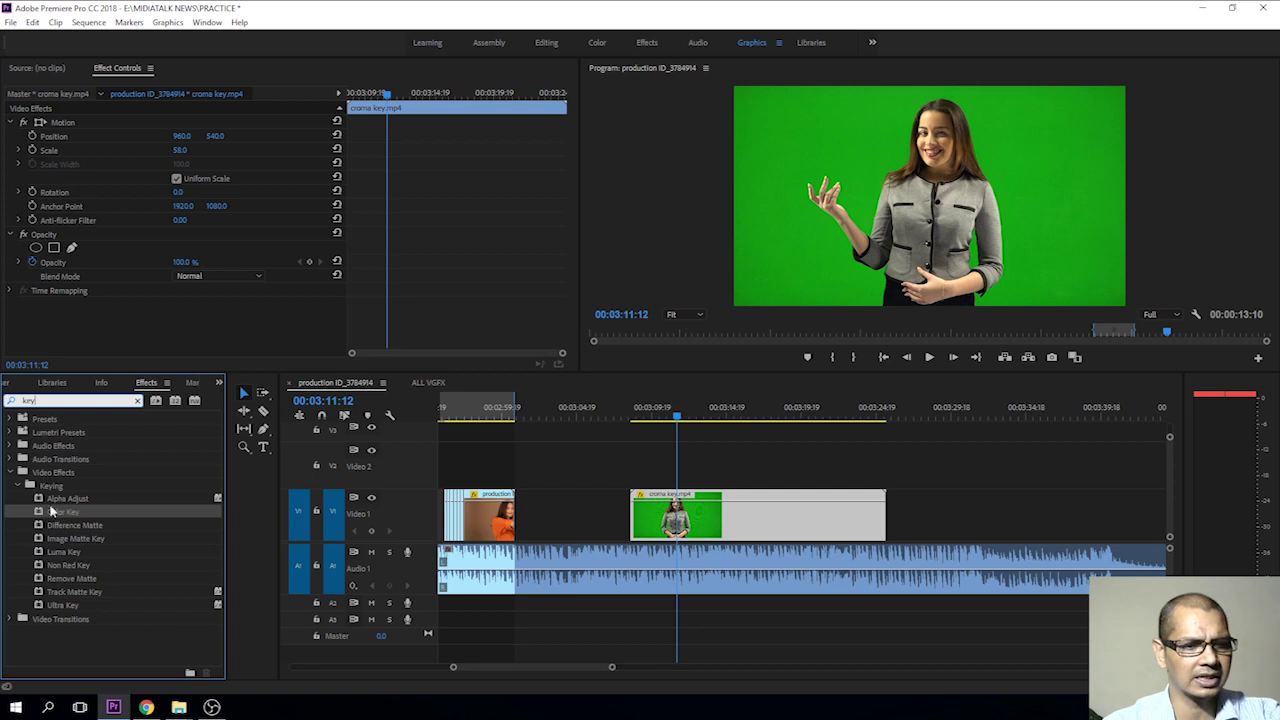
Step: Apply the Color Key effect to the croma key.mp4 clip
{"action": "left_click", "coordinate": [37, 513]}
{"action": "left_click_drag", "start_coordinate": [37, 515], "coordinate": [690, 517]}
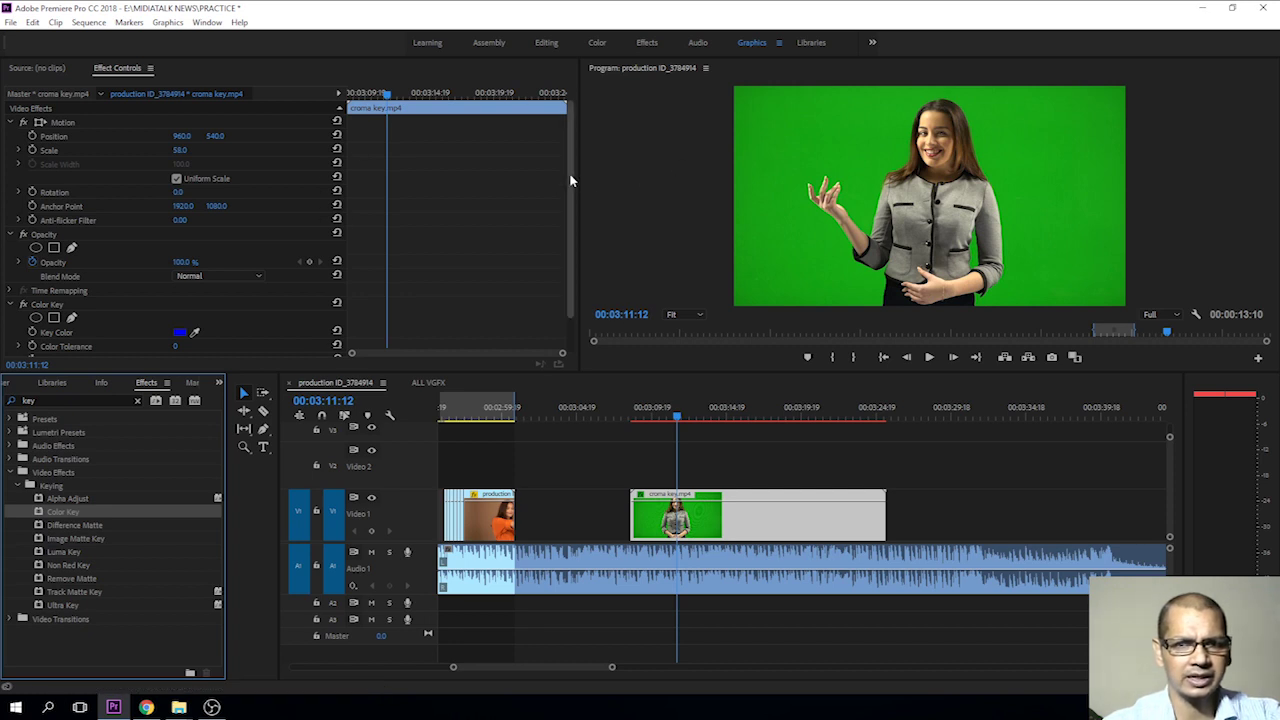
{"action": "left_click_drag", "start_coordinate": [570, 182], "coordinate": [575, 238]}
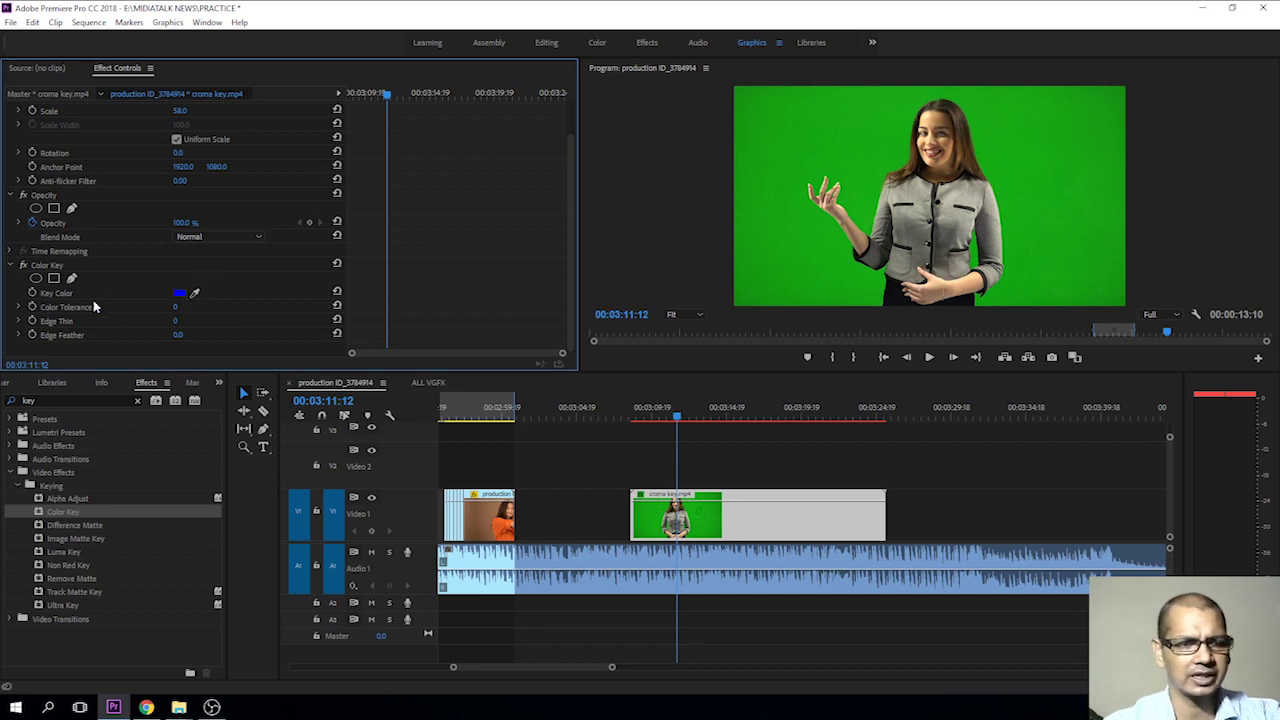
Step: Sample the green background in the Program monitor as the Key Color
{"action": "left_click", "coordinate": [194, 293]}
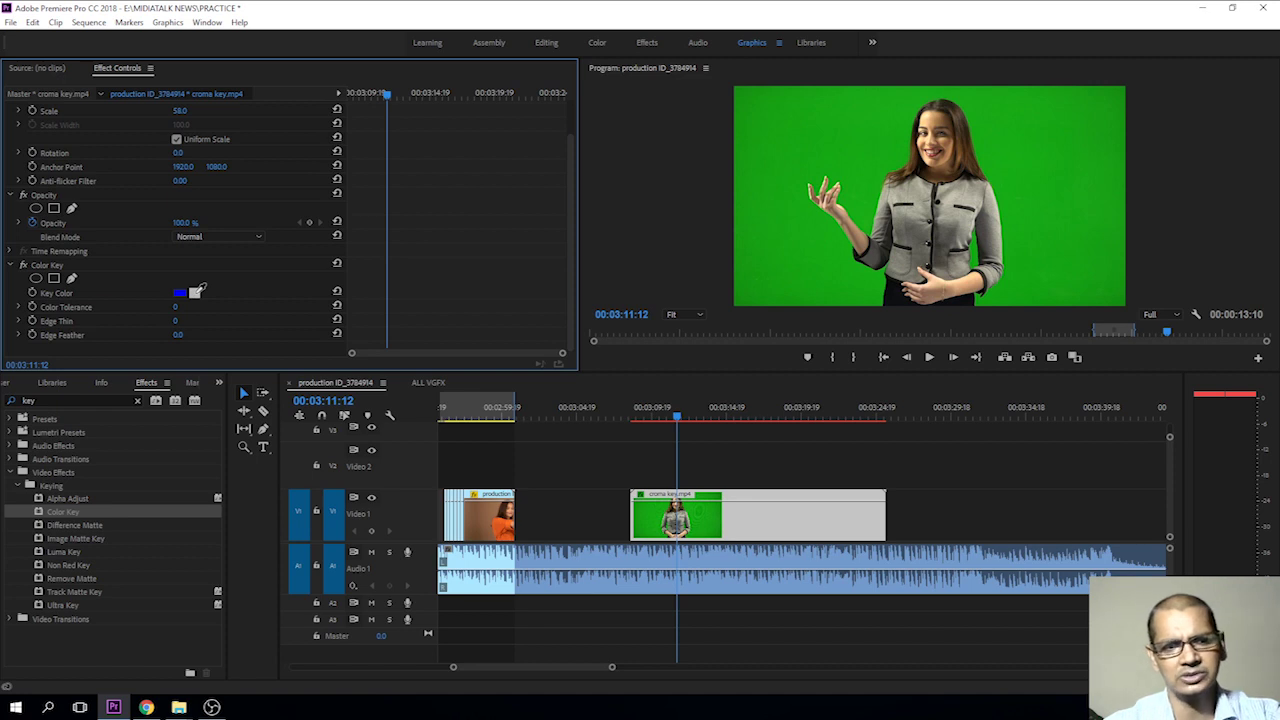
{"action": "left_click_drag", "start_coordinate": [195, 295], "coordinate": [807, 144]}
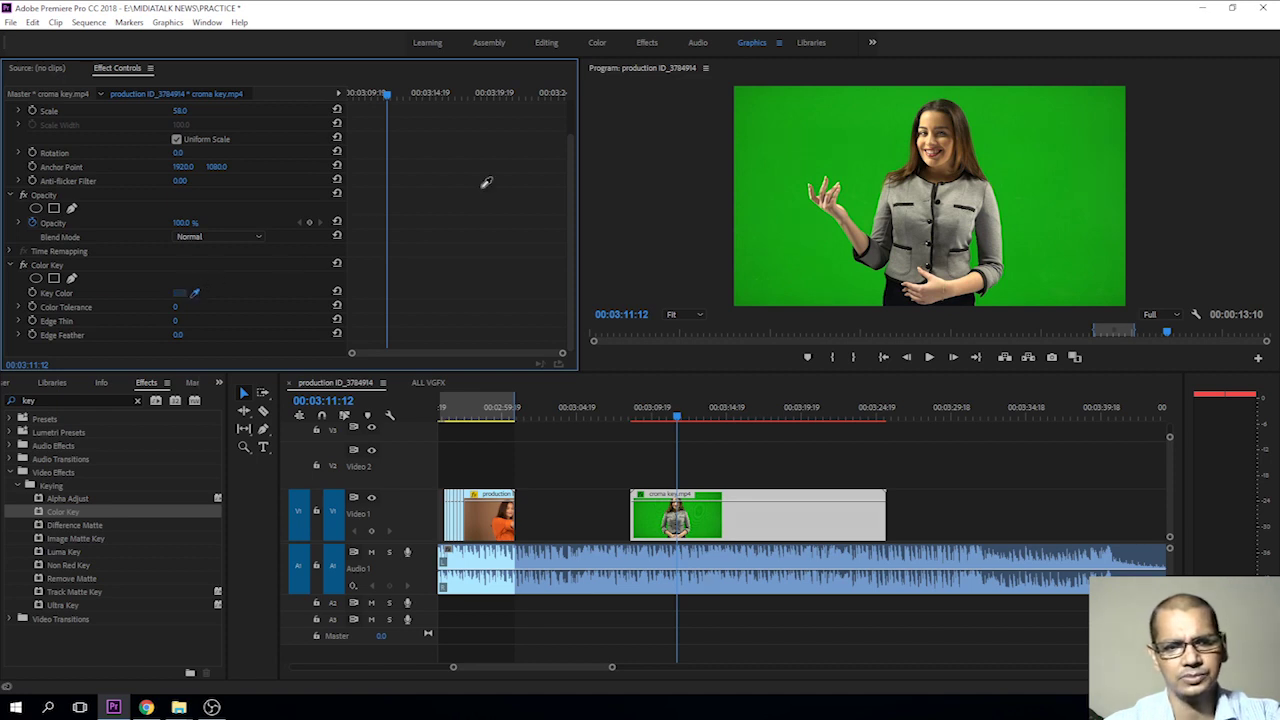
{"action": "left_click_drag", "start_coordinate": [807, 144], "coordinate": [806, 152]}
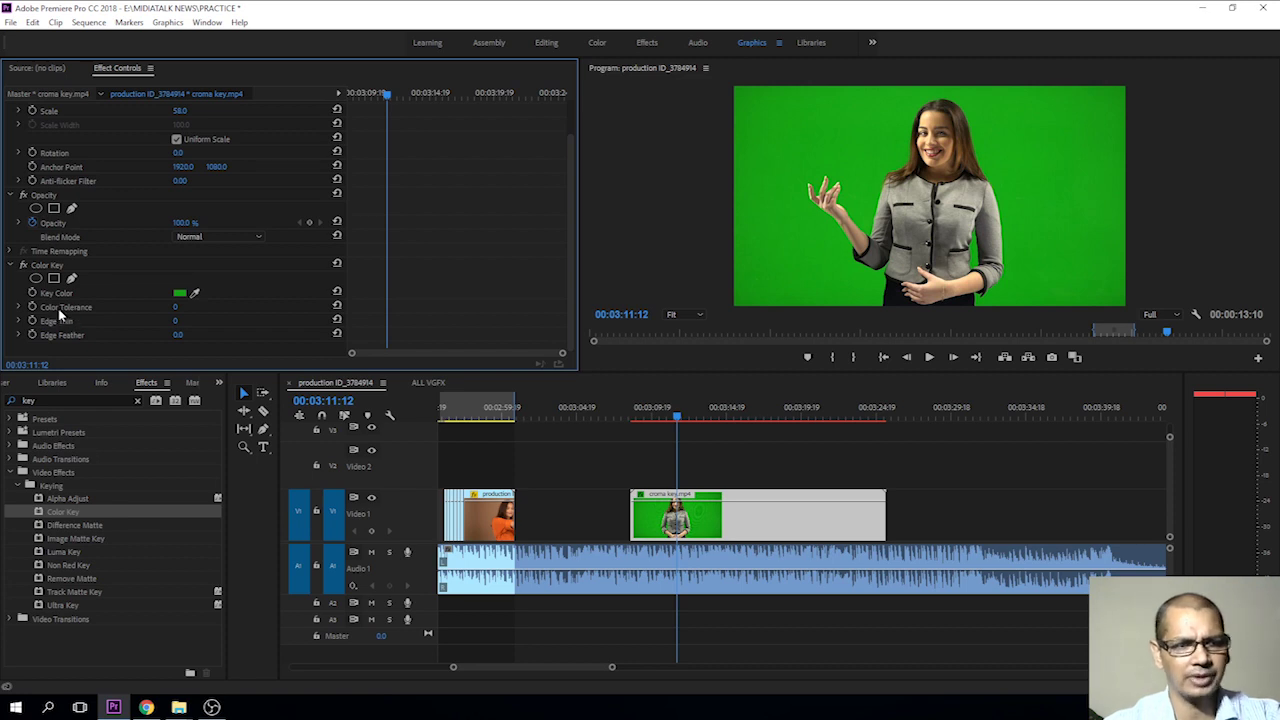
Step: Set Color Key's Color Tolerance to 112 and Edge Thin to 2, after trying 5
{"action": "left_click", "coordinate": [175, 307]}
{"action": "type", "text": "15"}
{"action": "key", "text": "Return"}
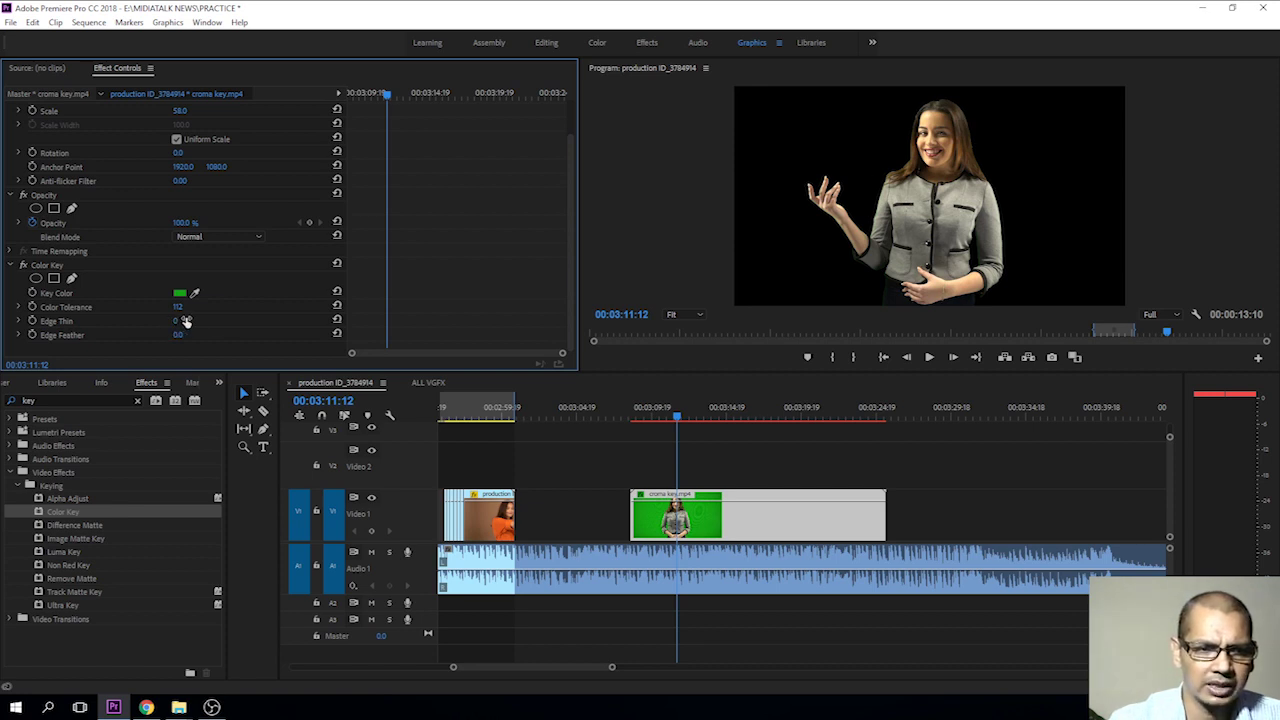
{"action": "left_click", "coordinate": [181, 321]}
{"action": "type", "text": "5"}
{"action": "key", "text": "Return"}
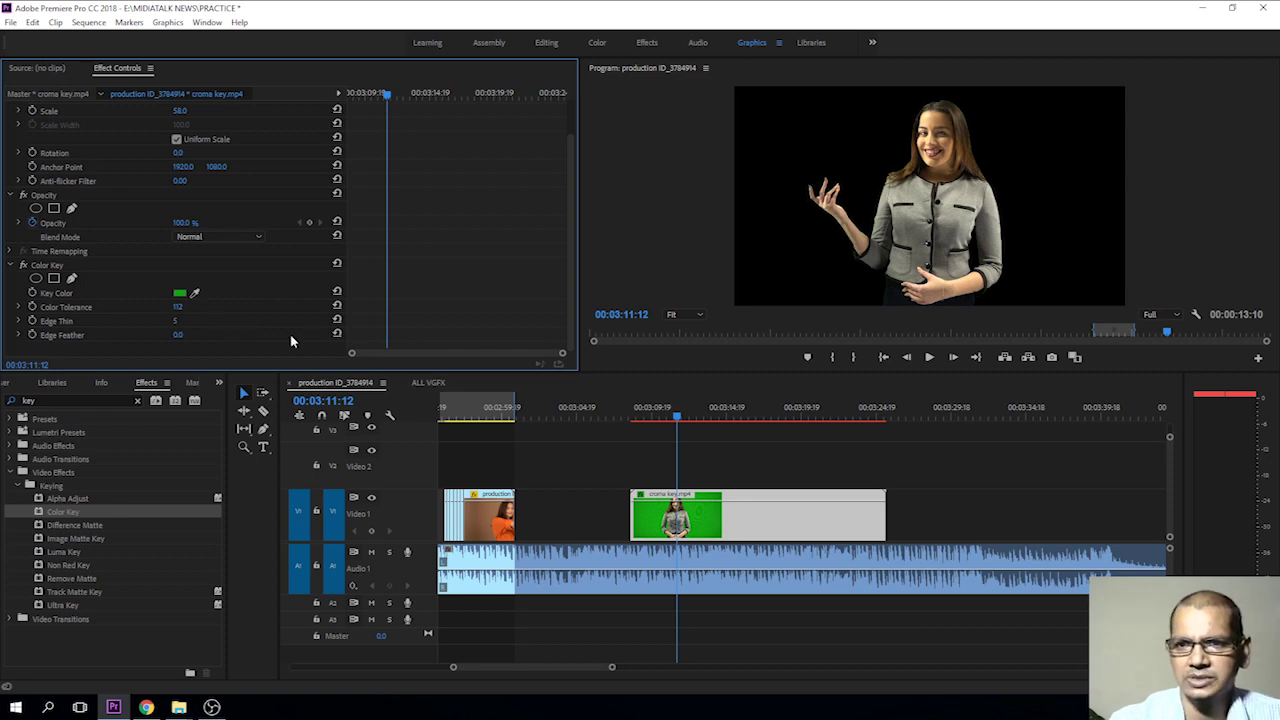
{"action": "left_click", "coordinate": [176, 321]}
{"action": "type", "text": "2"}
{"action": "key", "text": "Return"}
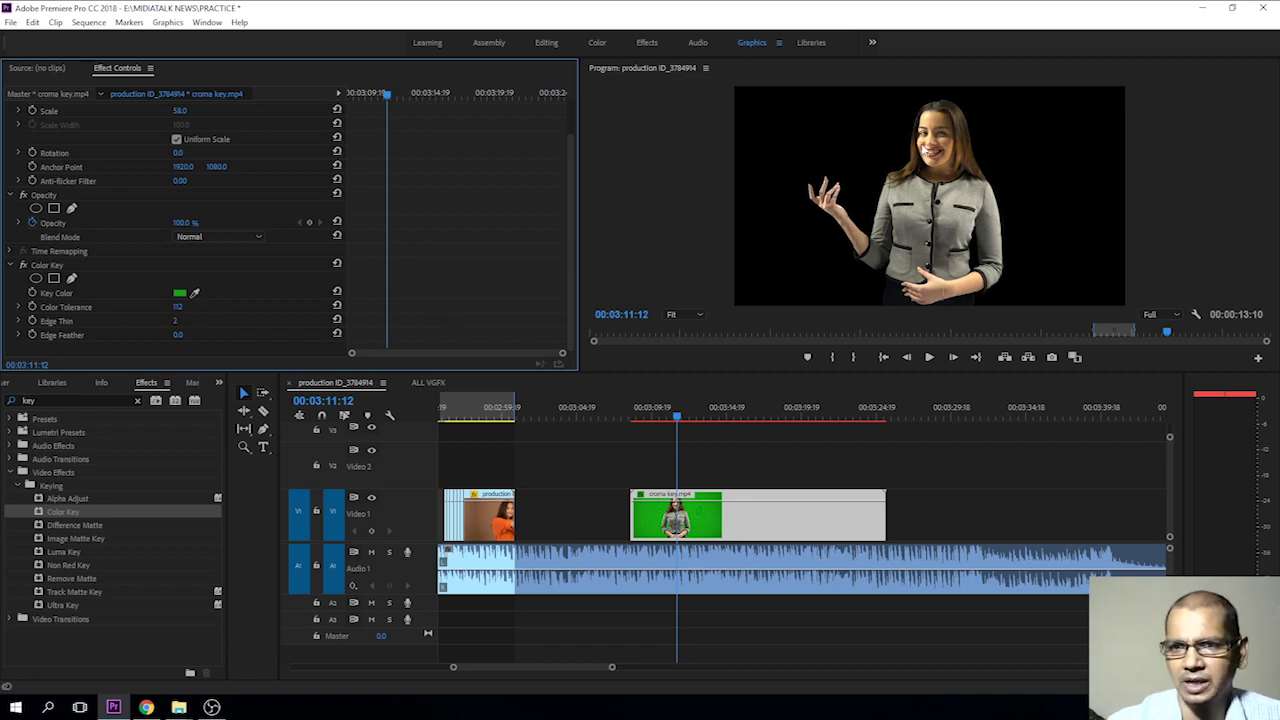
Step: Magnify the Program monitor preview to 75%
{"action": "left_click", "coordinate": [685, 315]}
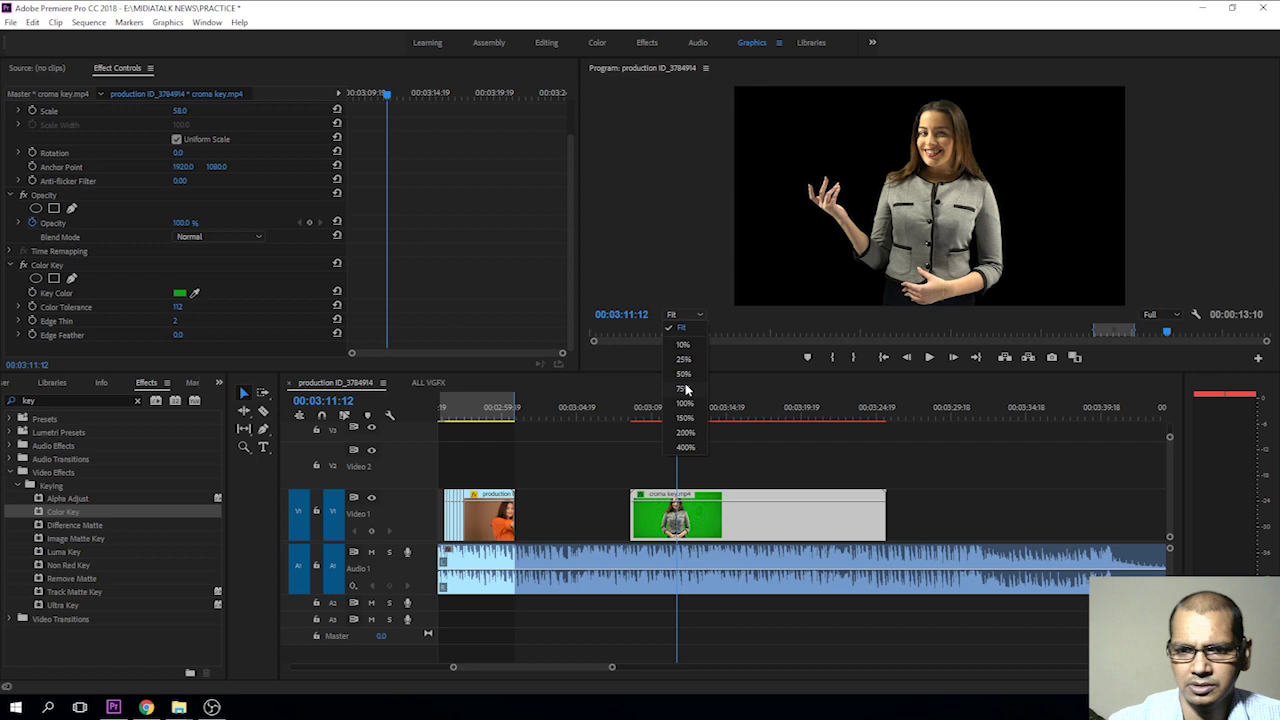
{"action": "left_click", "coordinate": [684, 388]}
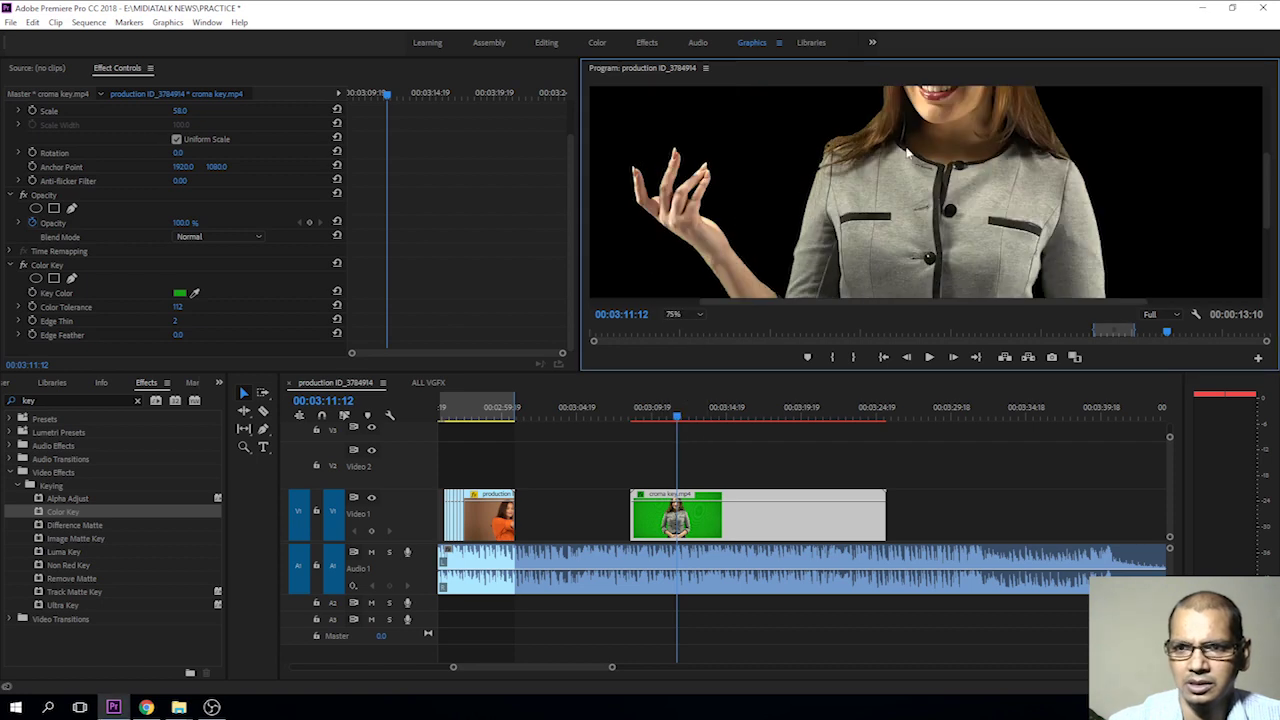
{"action": "left_click", "coordinate": [175, 321]}
{"action": "type", "text": "2"}
Step: Set Color Key's Edge Feather to 5.0, then raise it to 10.0
{"action": "left_click", "coordinate": [176, 336]}
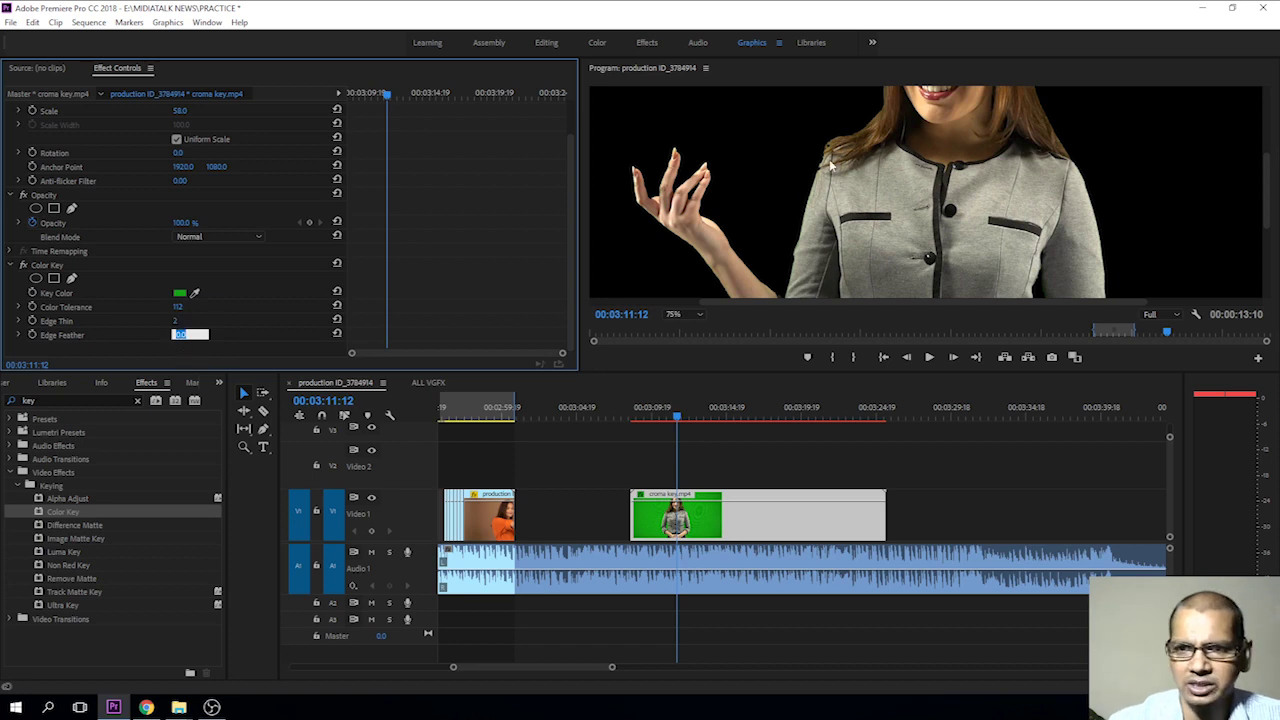
{"action": "left_click", "coordinate": [176, 336]}
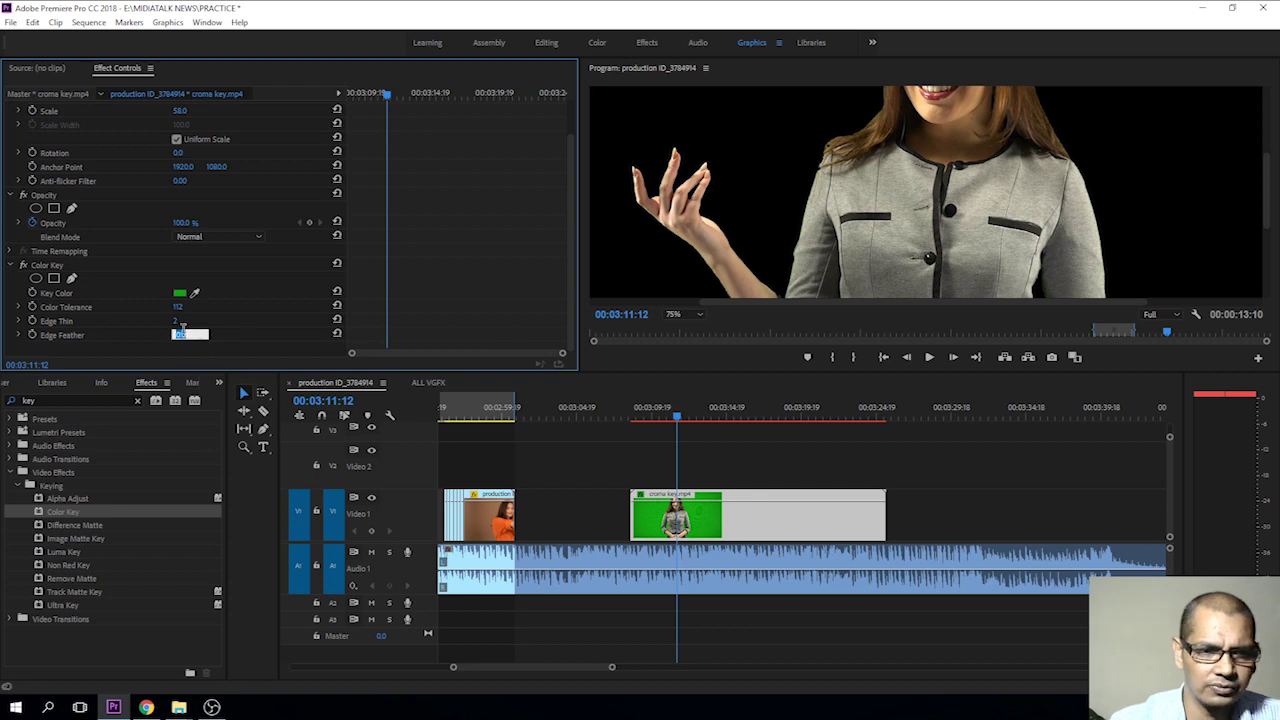
{"action": "type", "text": "5"}
{"action": "key", "text": "Return"}
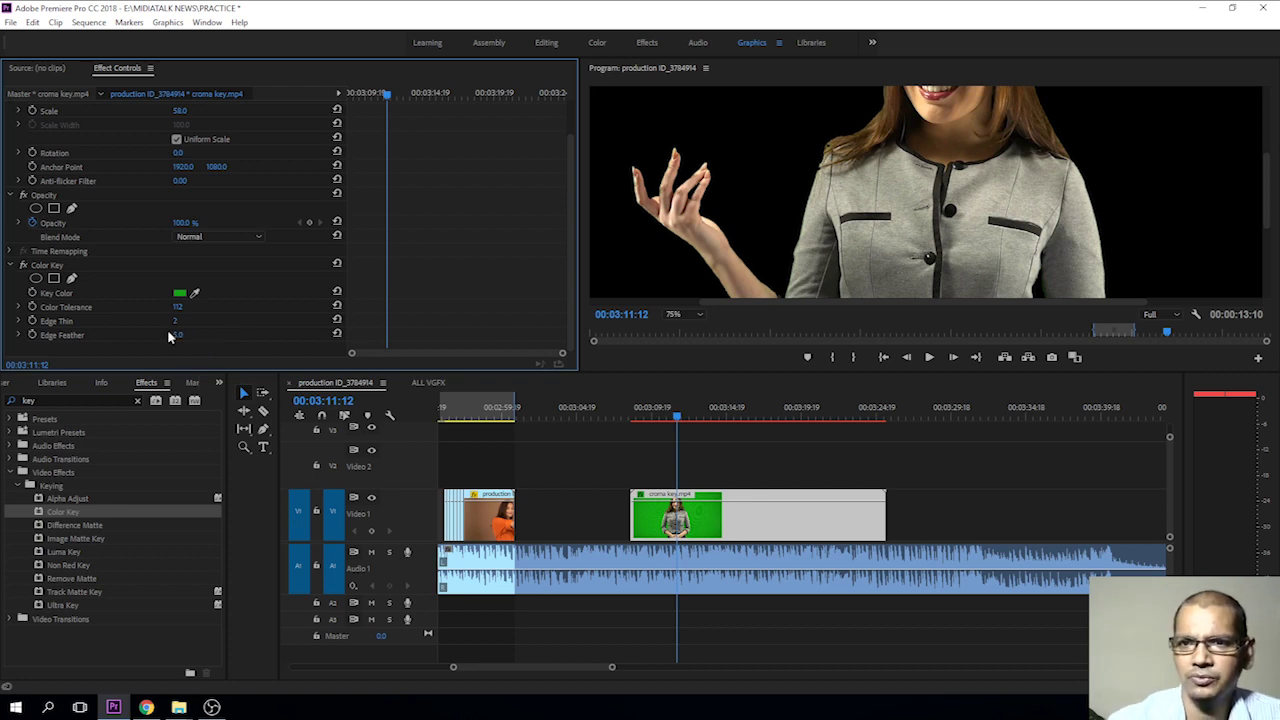
{"action": "left_click", "coordinate": [175, 335]}
{"action": "type", "text": "10"}
{"action": "key", "text": "Return"}
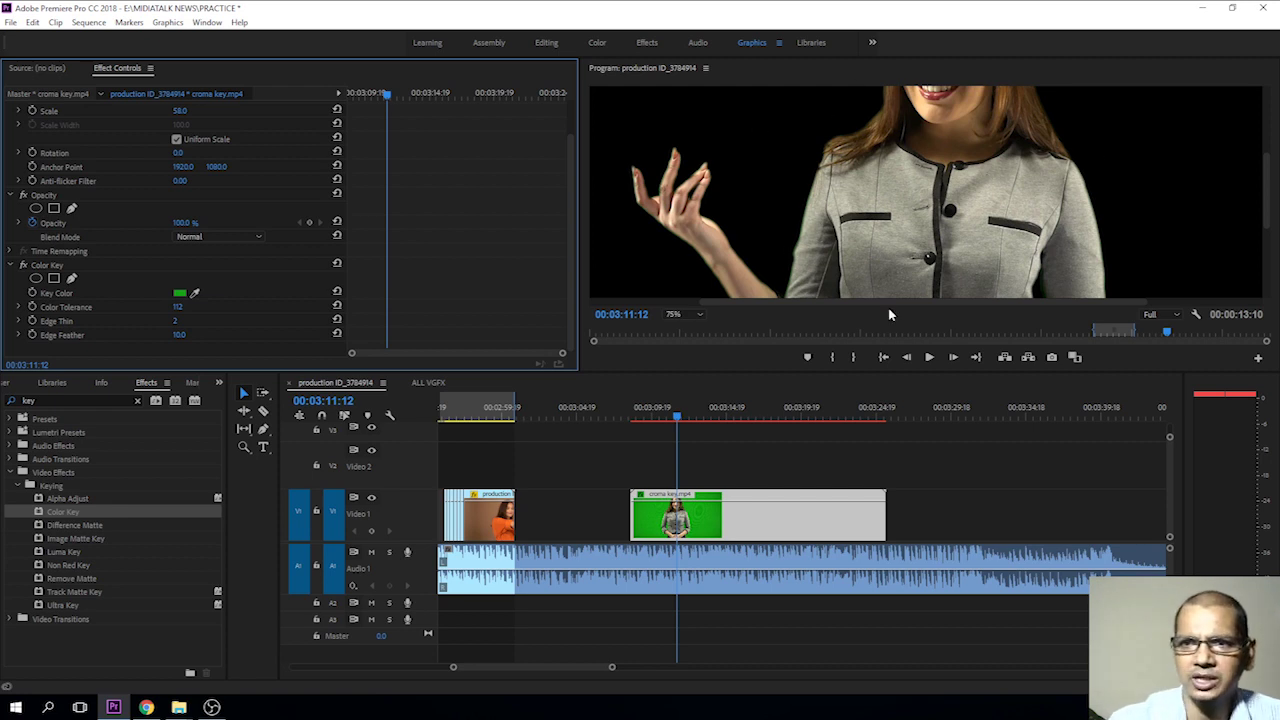
Step: Return the Program monitor zoom to Fit and move the playhead to 00:03:15:14
{"action": "left_click", "coordinate": [690, 315]}
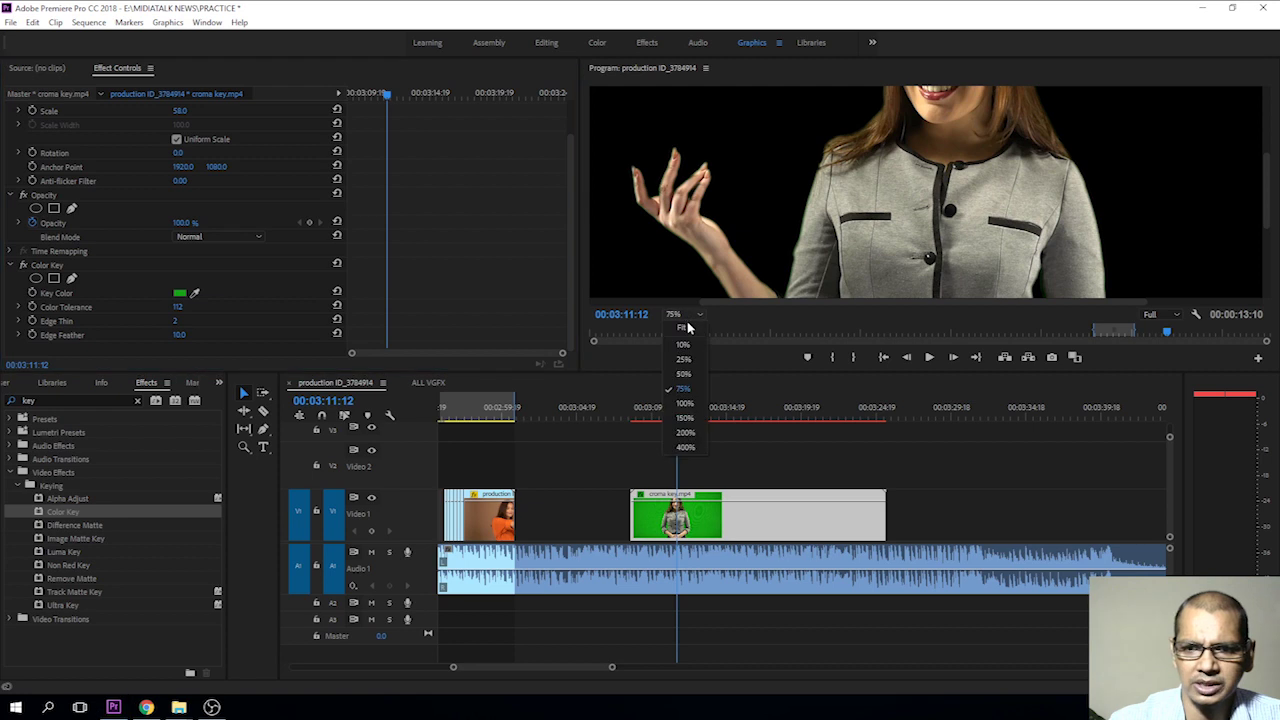
{"action": "left_click", "coordinate": [685, 327]}
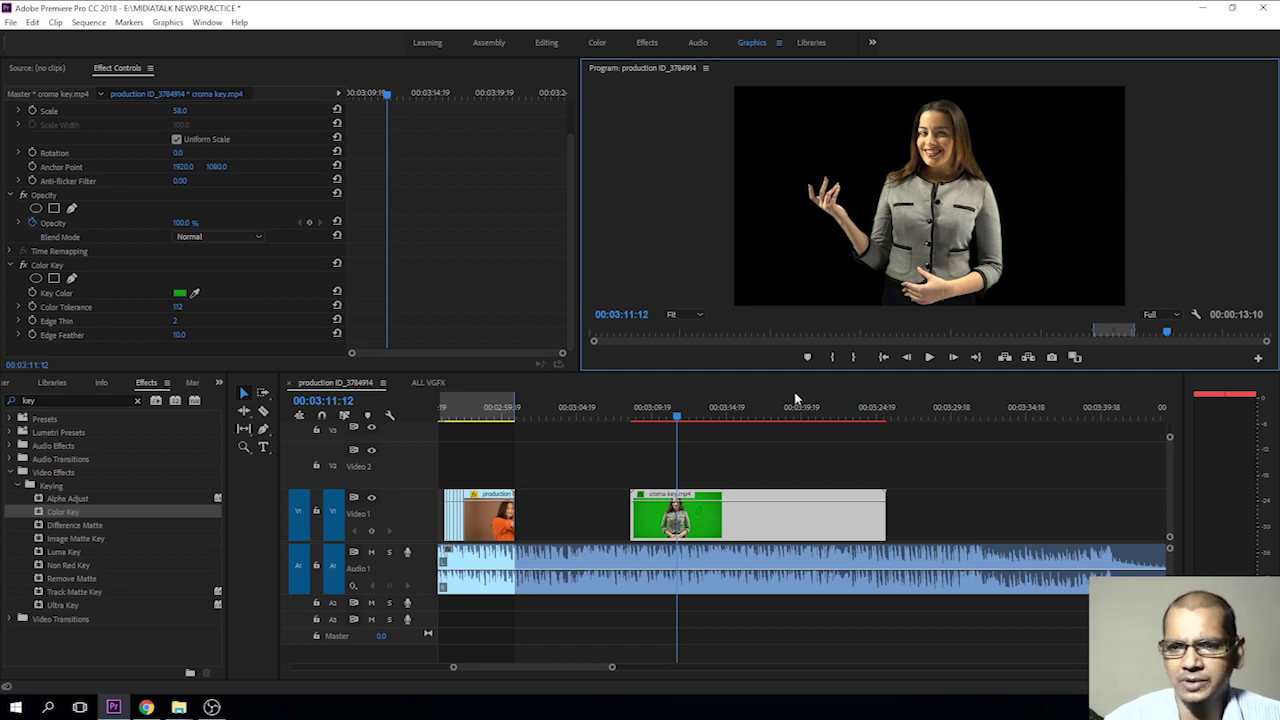
{"action": "left_click", "coordinate": [738, 410]}
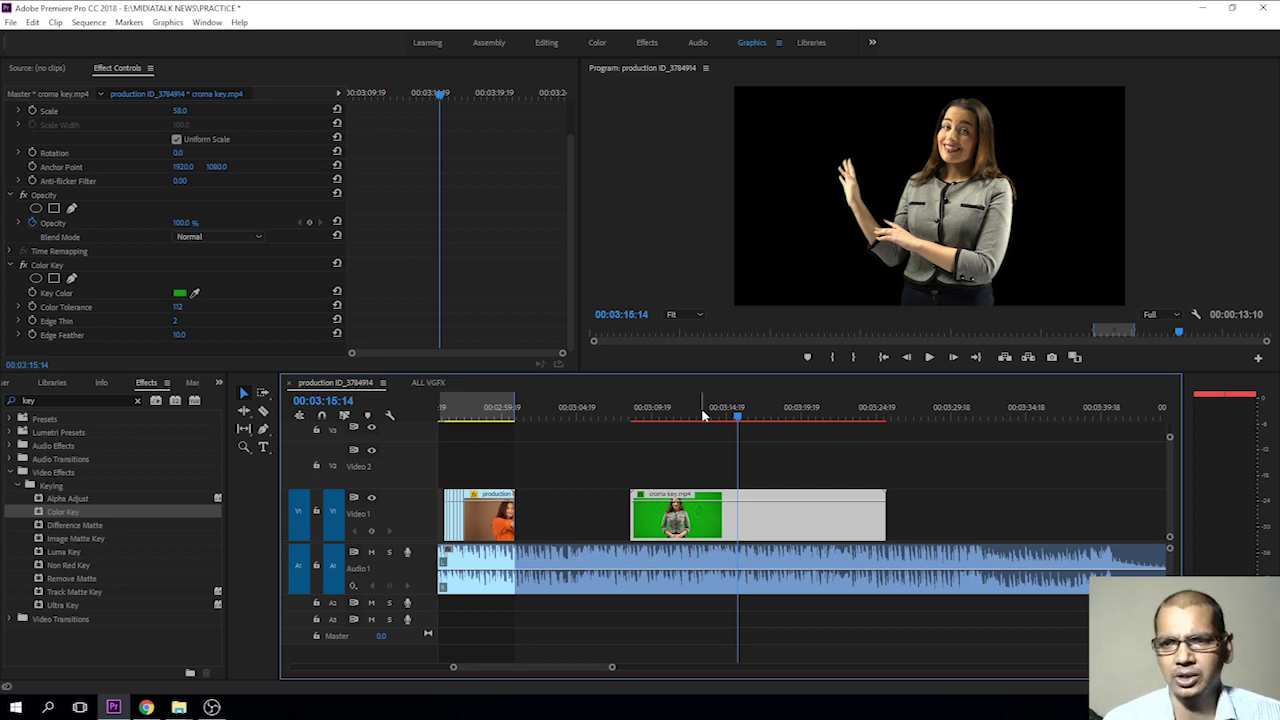
{"action": "scroll", "coordinate": [703, 415], "scroll_direction": "up", "scroll_amount": 1}
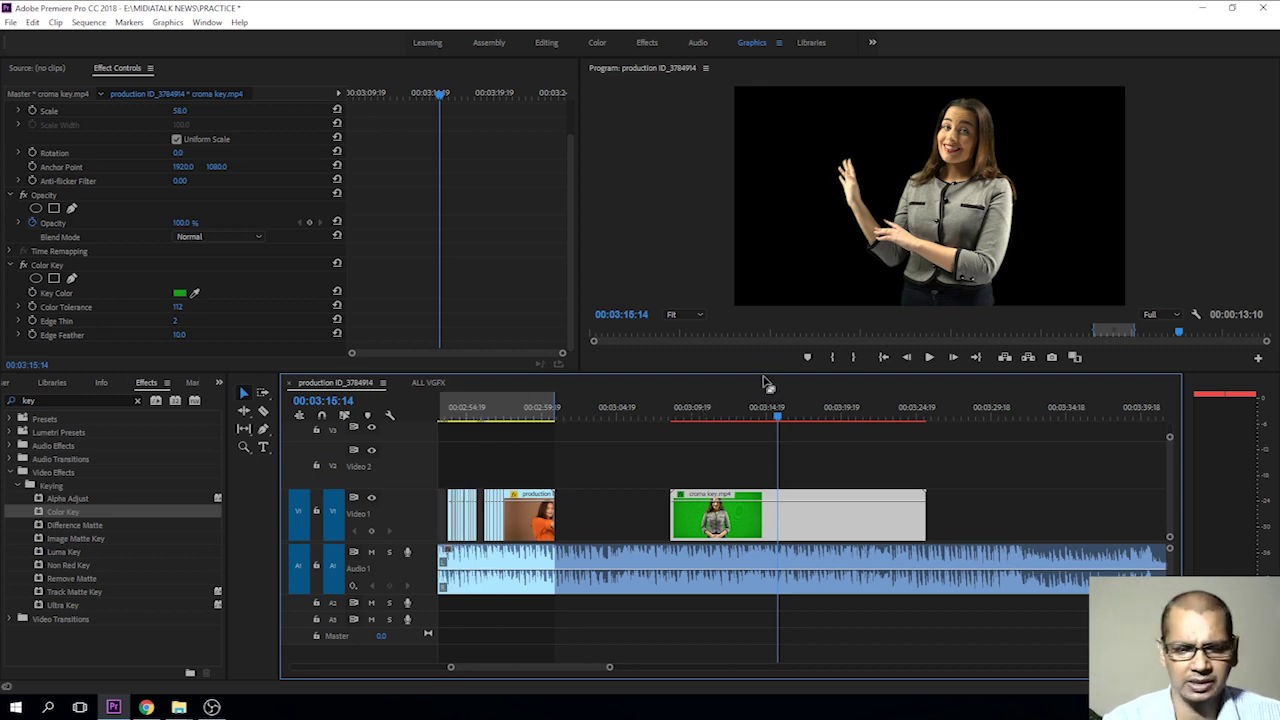